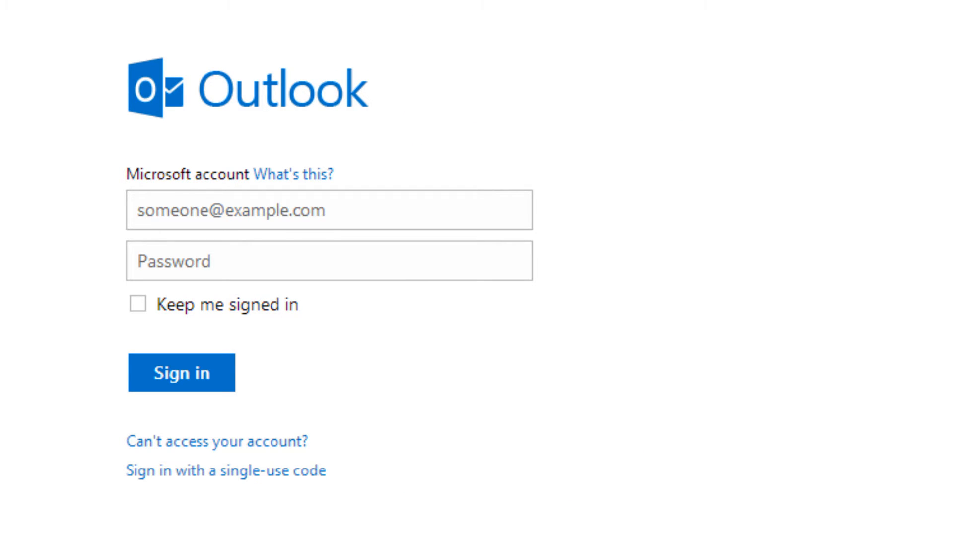
- Sign in to Outlook.com with the Microsoft account e-mail address and password
click(231, 211)
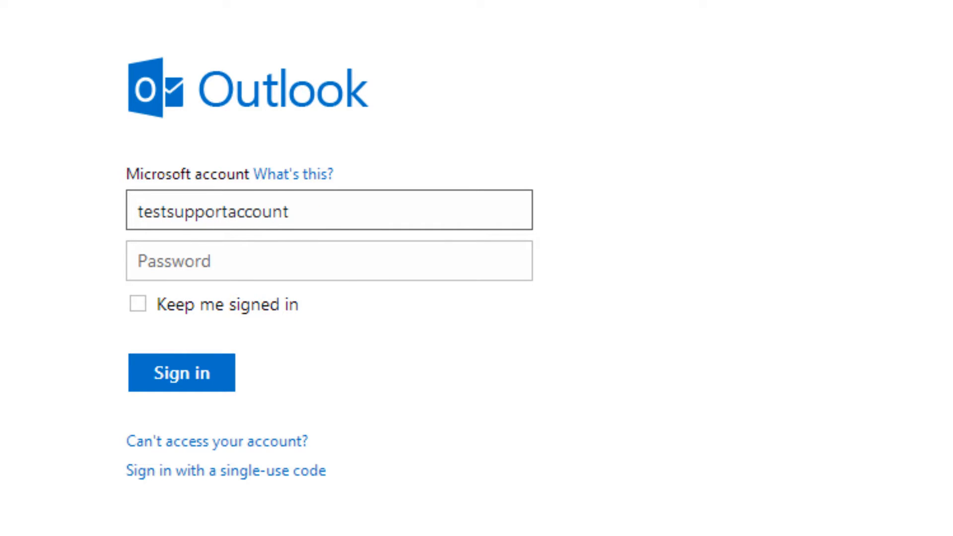
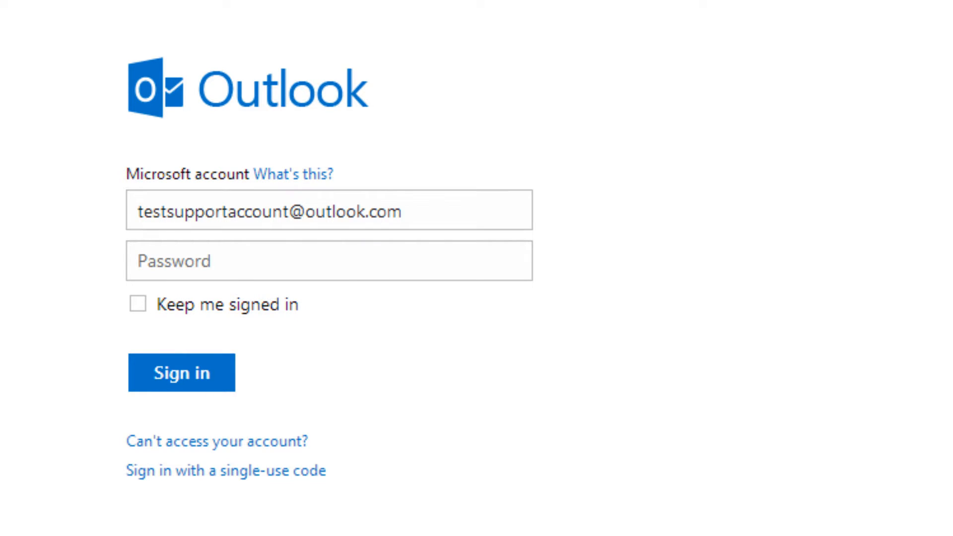
key(Tab)
text(••••••••••)
click(190, 378)
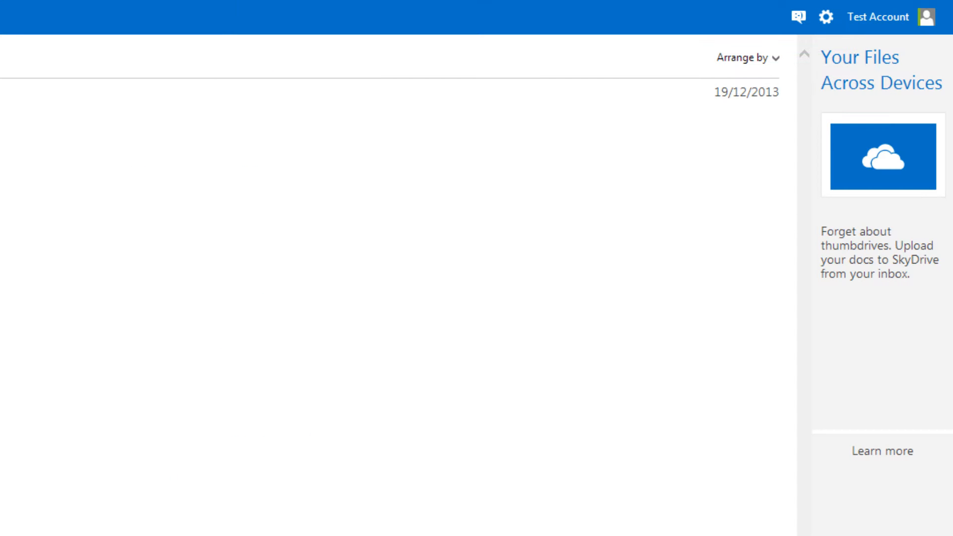
- Go to the Your email accounts page in the full mail settings
click(828, 19)
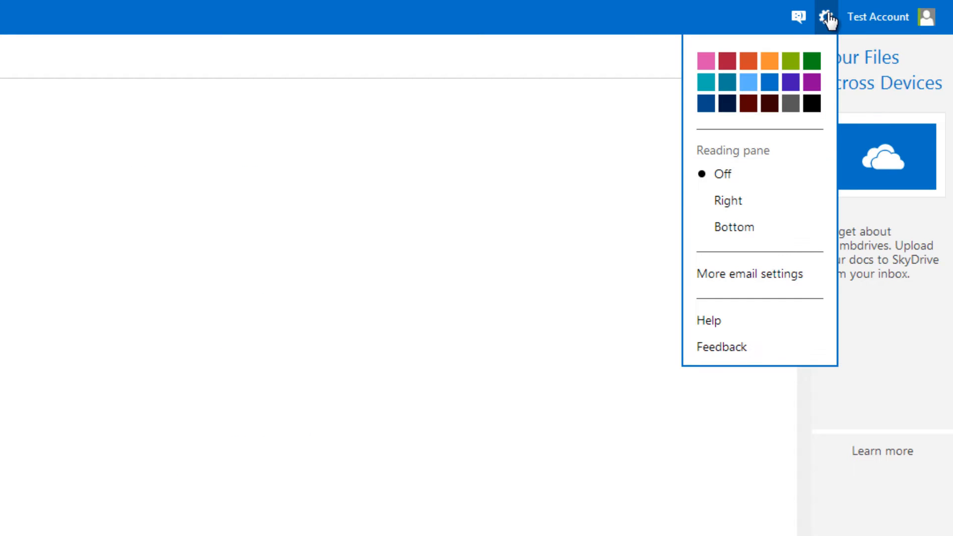
click(815, 273)
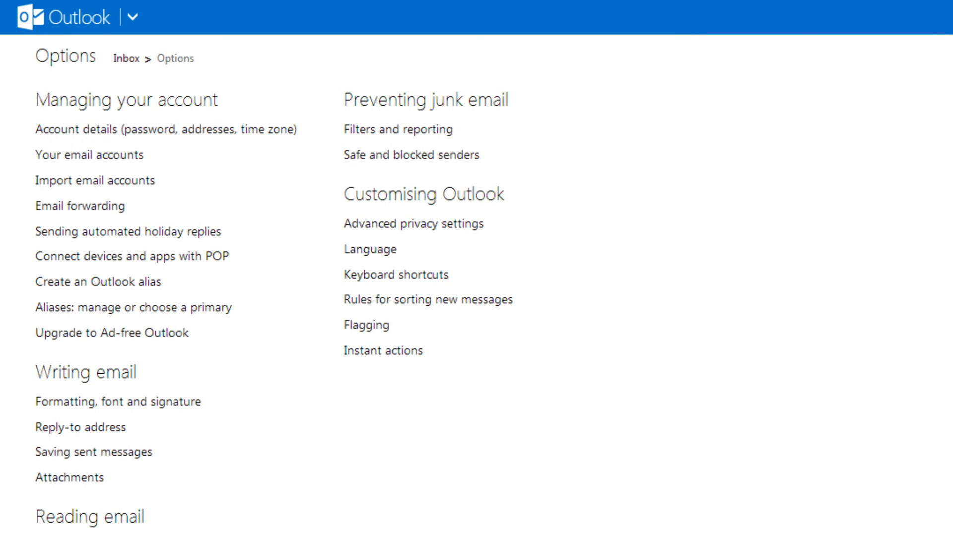
click(112, 160)
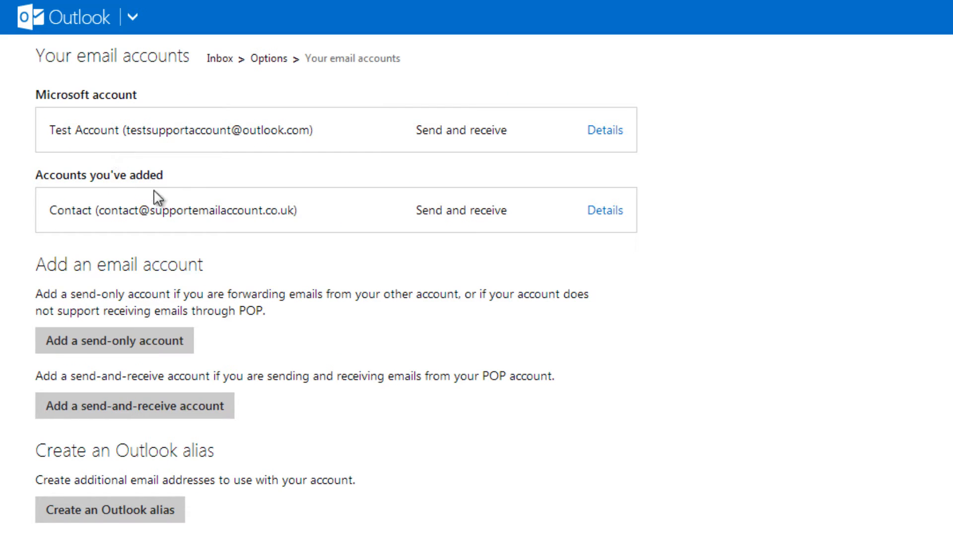
- Add a send-and-receive account named Contact with the account's e-mail address and password, and continue
click(196, 410)
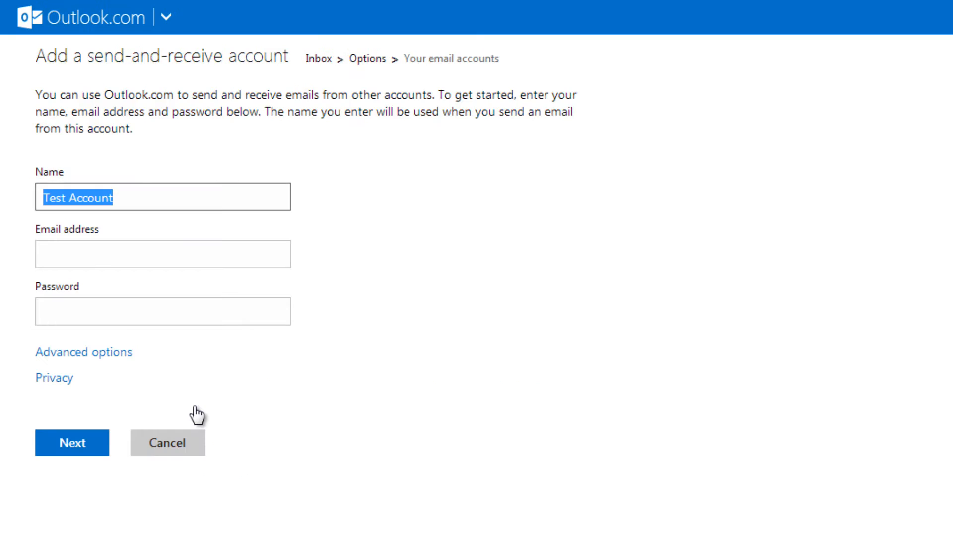
click(125, 195)
drag(126, 196, 36, 196)
text(Contact)
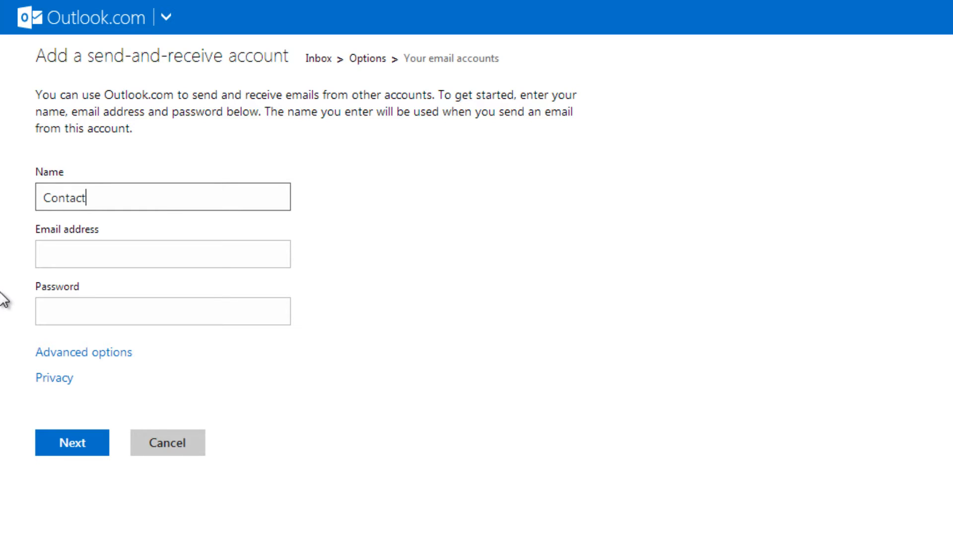
key(Tab)
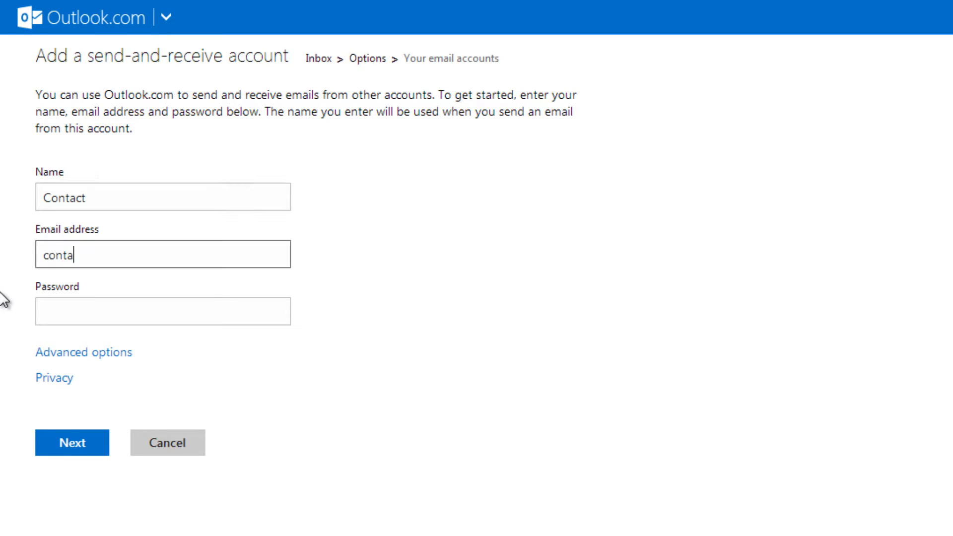
click(41, 310)
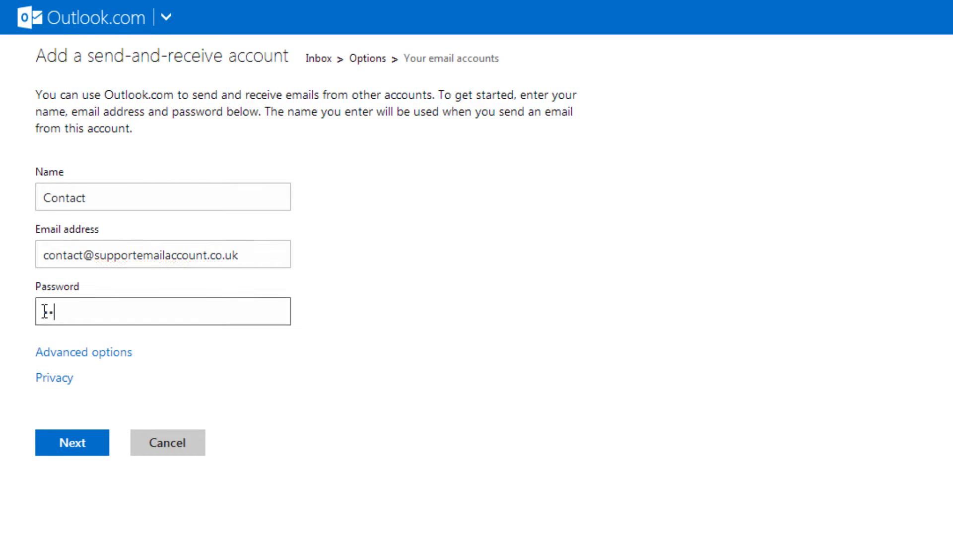
text(•••••••)
click(80, 444)
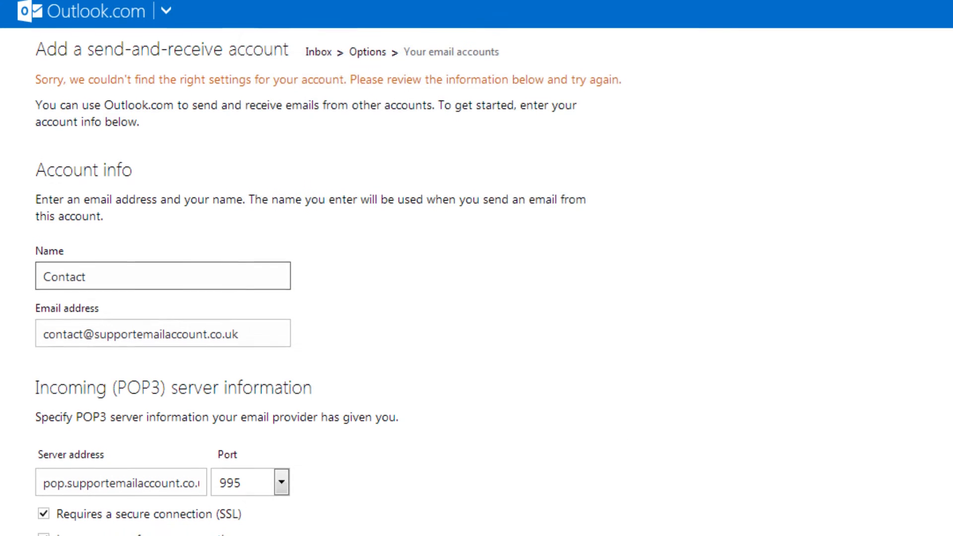
- Replace the domain in the incoming server address so it reads pop.123-reg.co.uk
scroll(477, 269, down, 3)
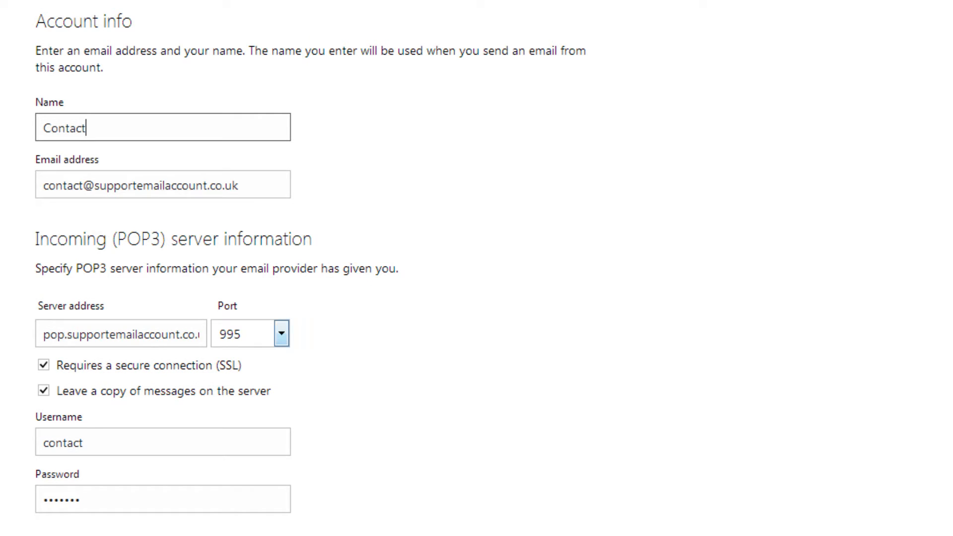
drag(180, 334, 66, 334)
text(123-reg.co.uk)
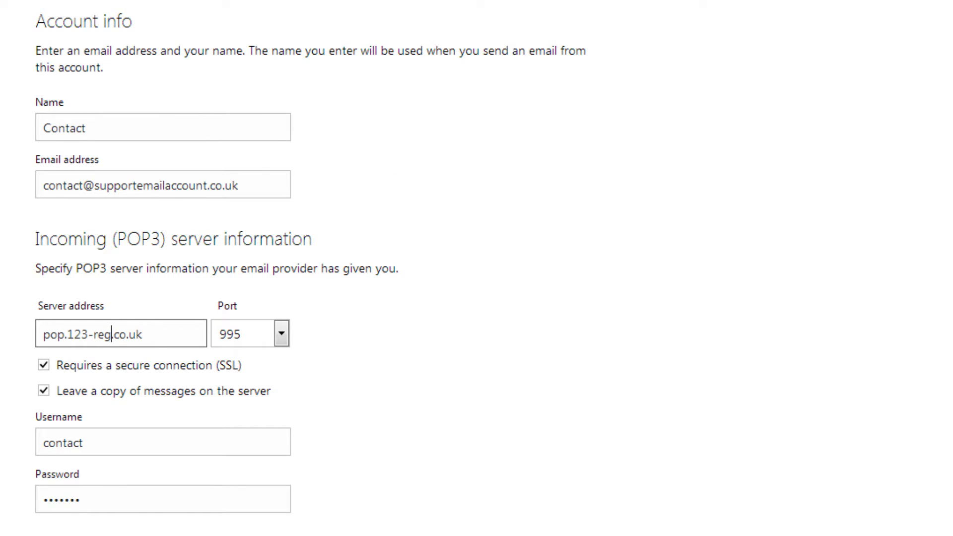
- Keep POP3 port 995, complete the username with the account's domain, and re-enter the password
click(281, 334)
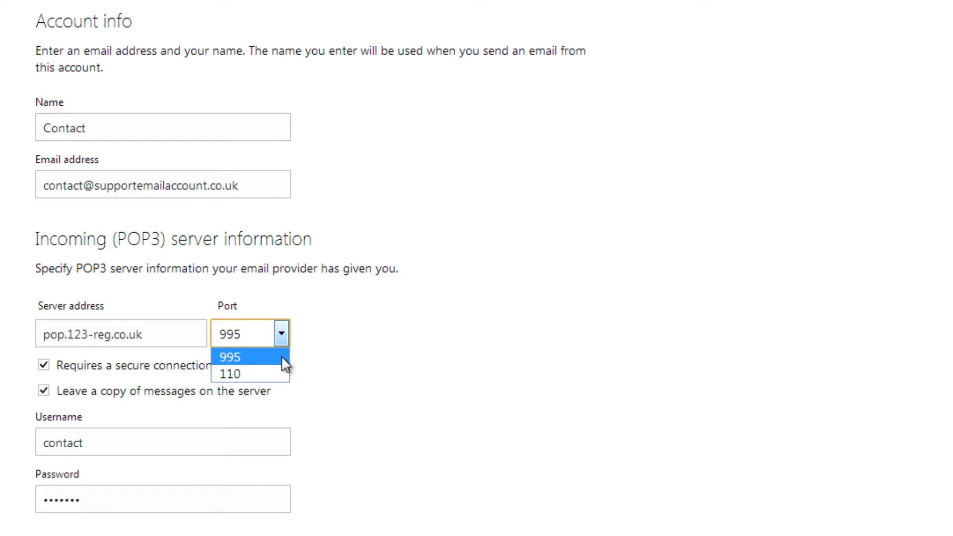
click(281, 356)
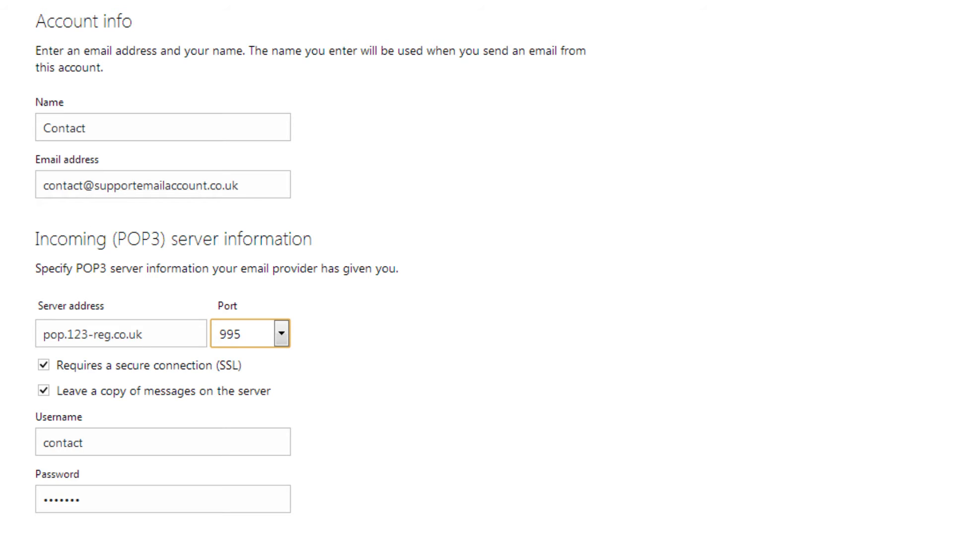
click(95, 443)
text(@)
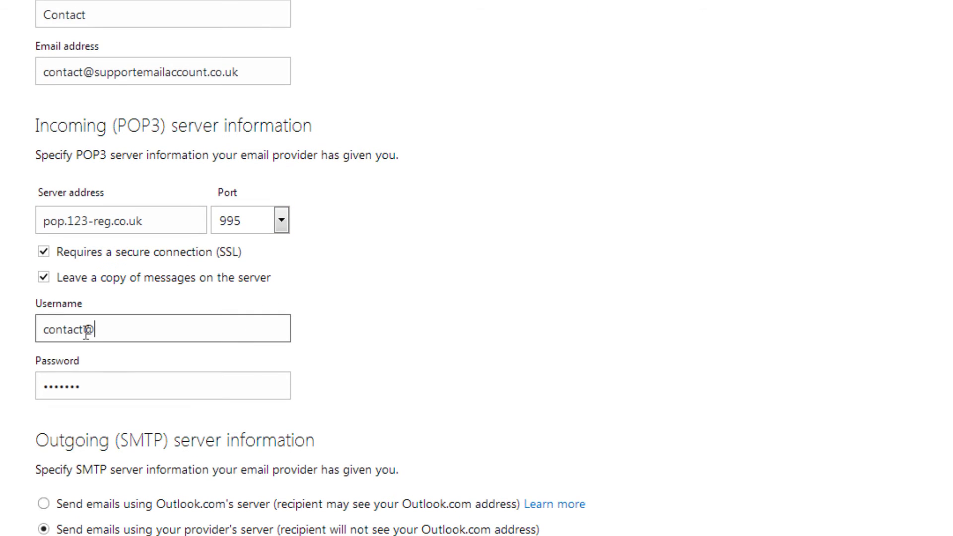
text(supportemailaccount.)
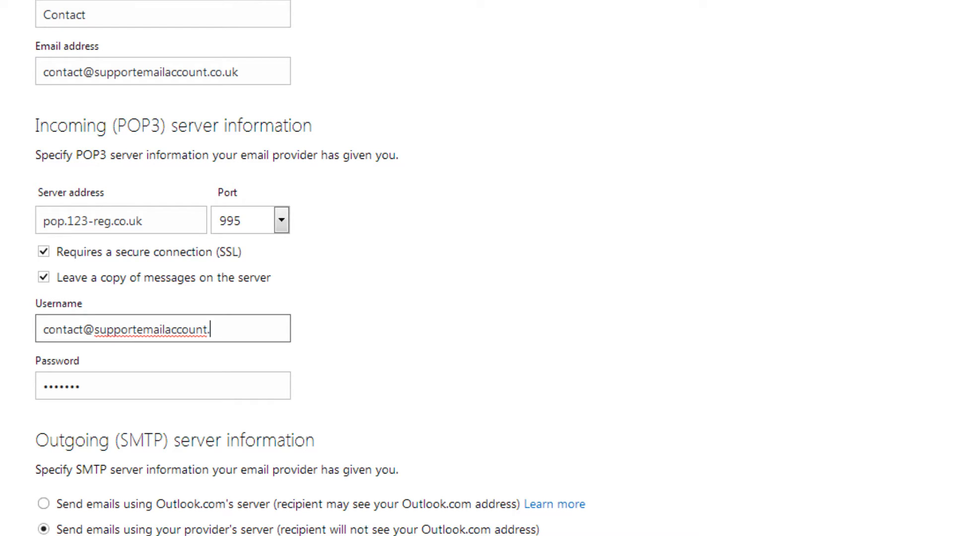
text(co.uk)
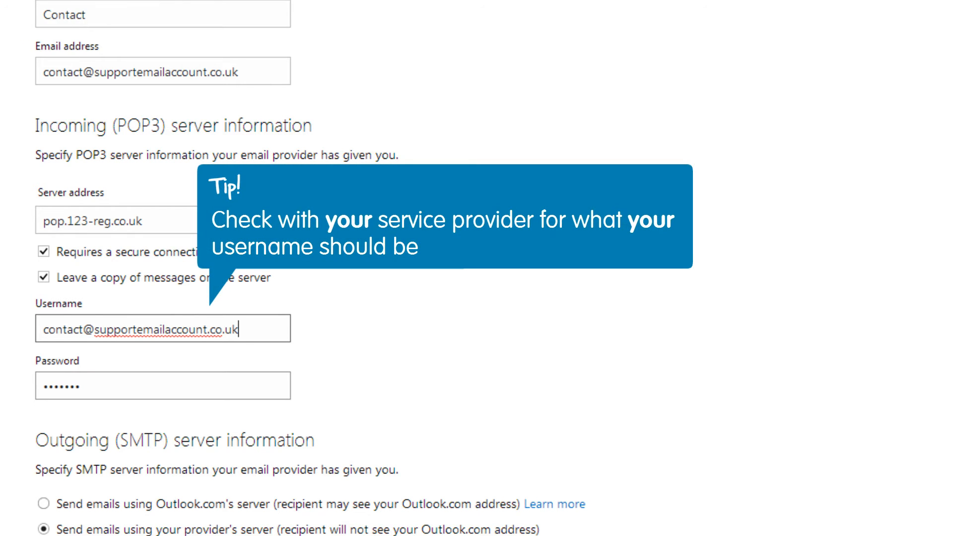
key(Tab)
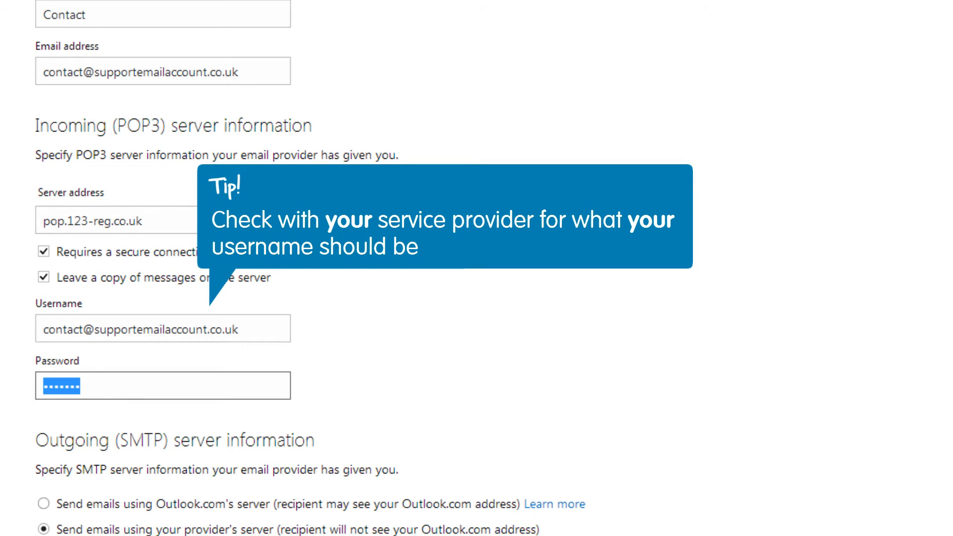
text(•••••)
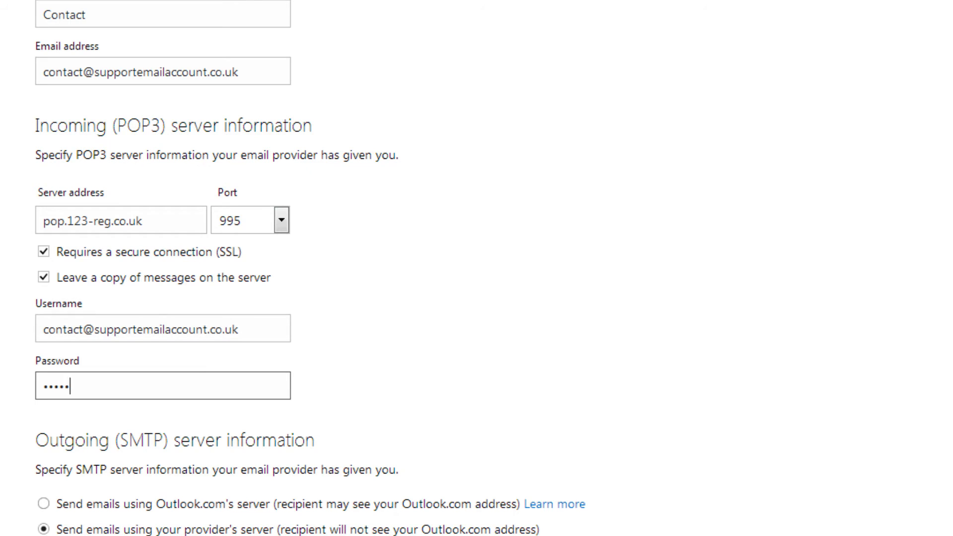
text(••)
click(186, 427)
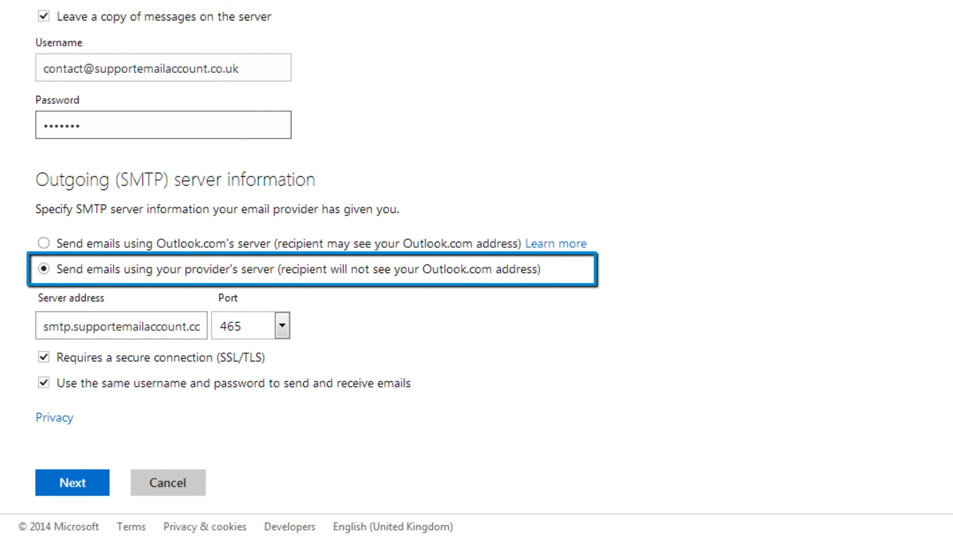
- Change the outgoing SMTP server address to smtp.123-reg.co.uk
click(187, 326)
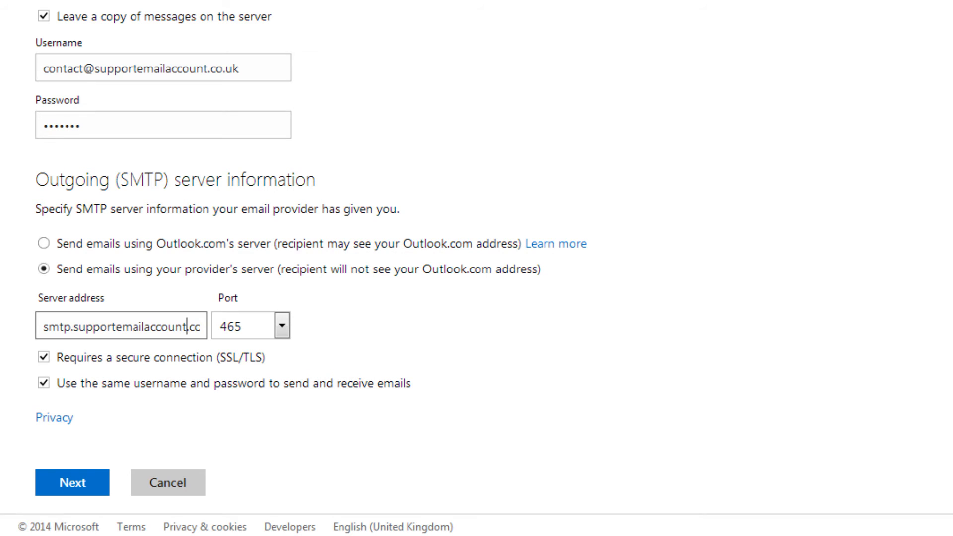
key(shift+Left)
key(shift+Left)
key(shift+Left)
key(shift+Left)
key(shift+Left)
key(shift+Left)
key(shift+Left)
key(shift+Left)
key(shift+Left)
key(shift+Left)
key(shift+Left)
key(shift+Left)
key(shift+Left)
key(shift+Left)
key(shift+Left)
key(shift+Left)
key(shift+Left)
key(shift+Left)
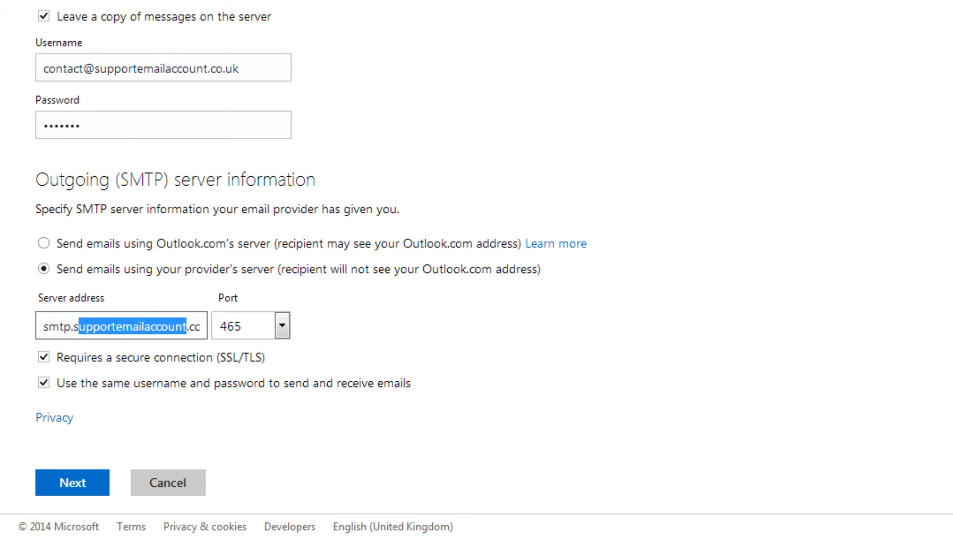
key(shift+Left)
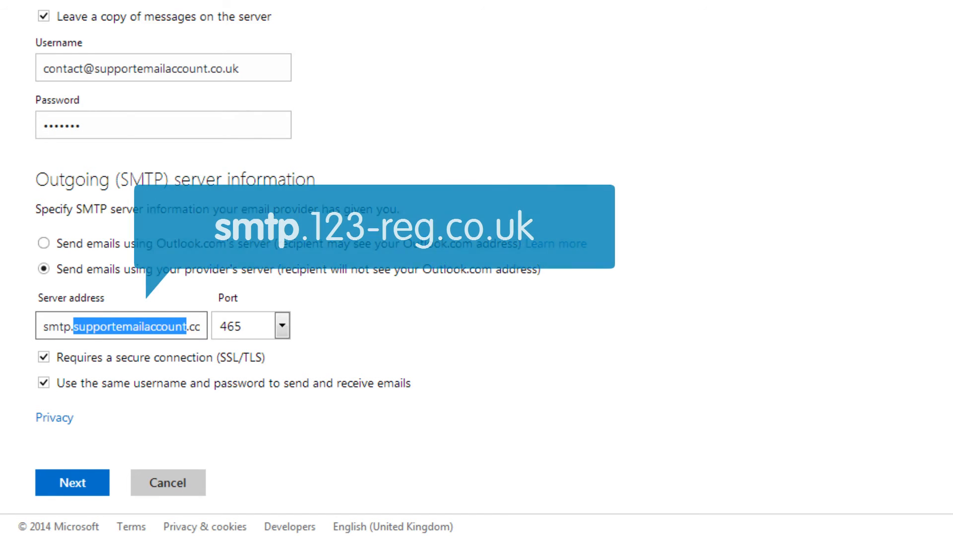
text(123-reg.co.uk)
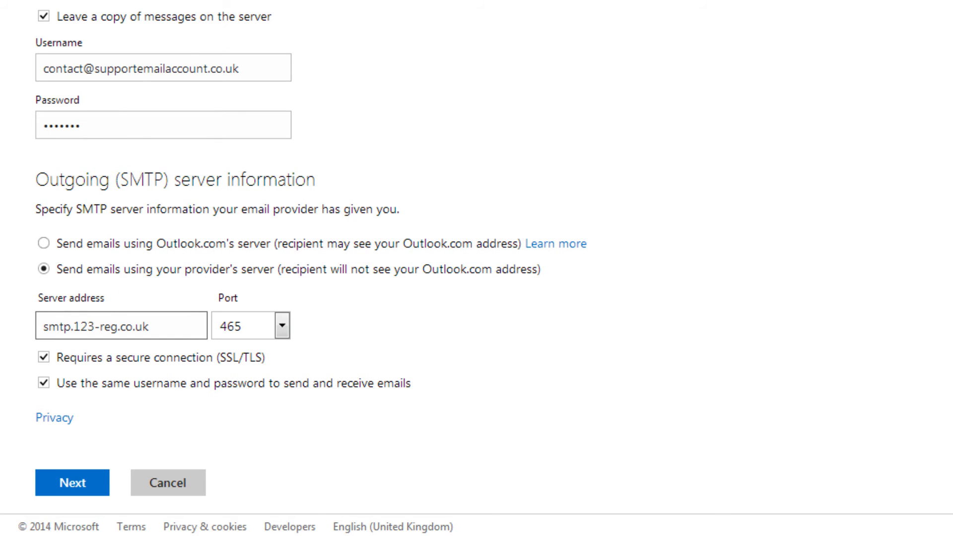
click(282, 326)
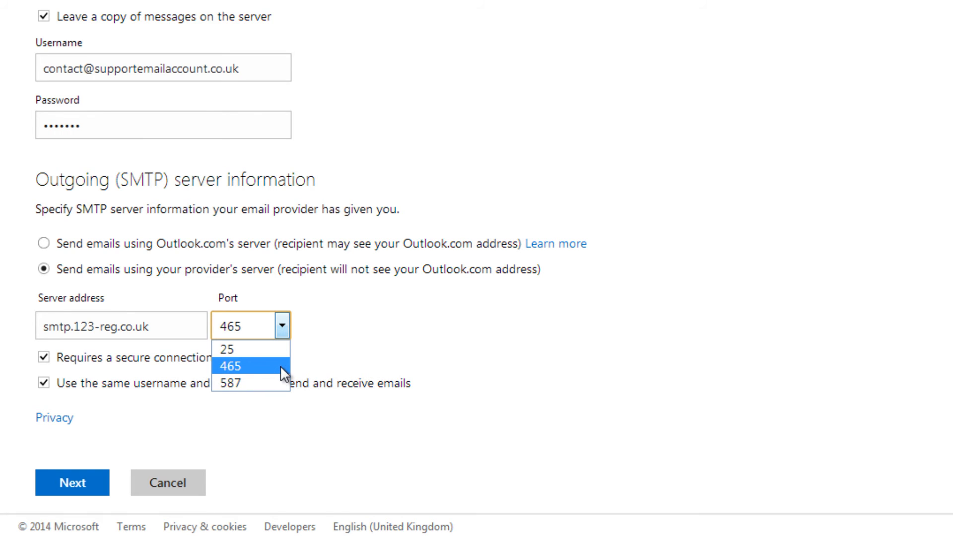
click(280, 366)
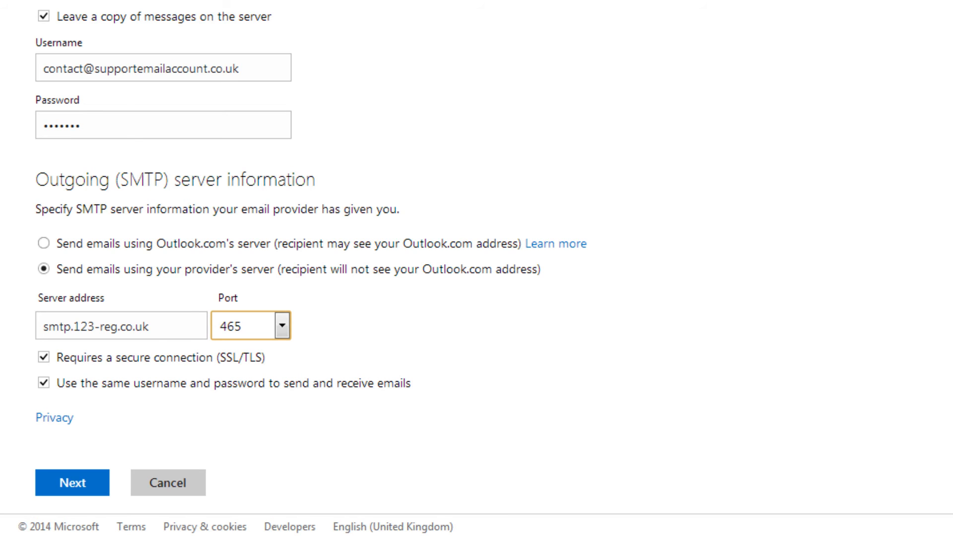
- Submit the account settings, retrying once until Outlook accepts them
click(74, 479)
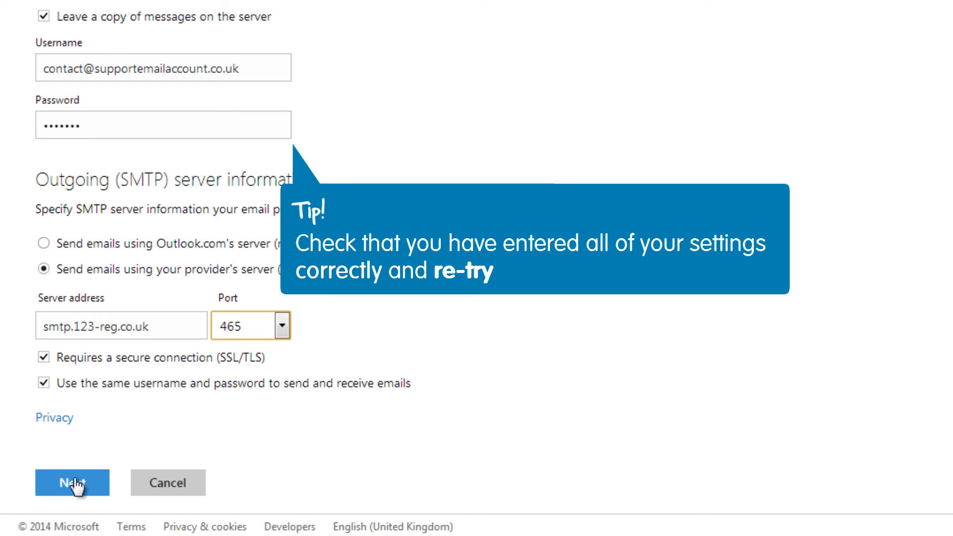
click(75, 482)
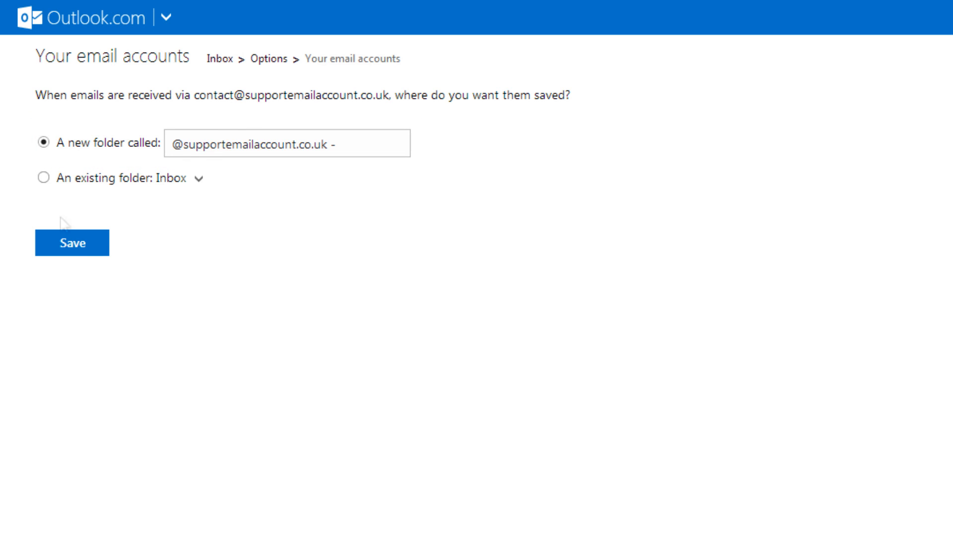
- Save the new account's incoming mail into a new folder
click(71, 243)
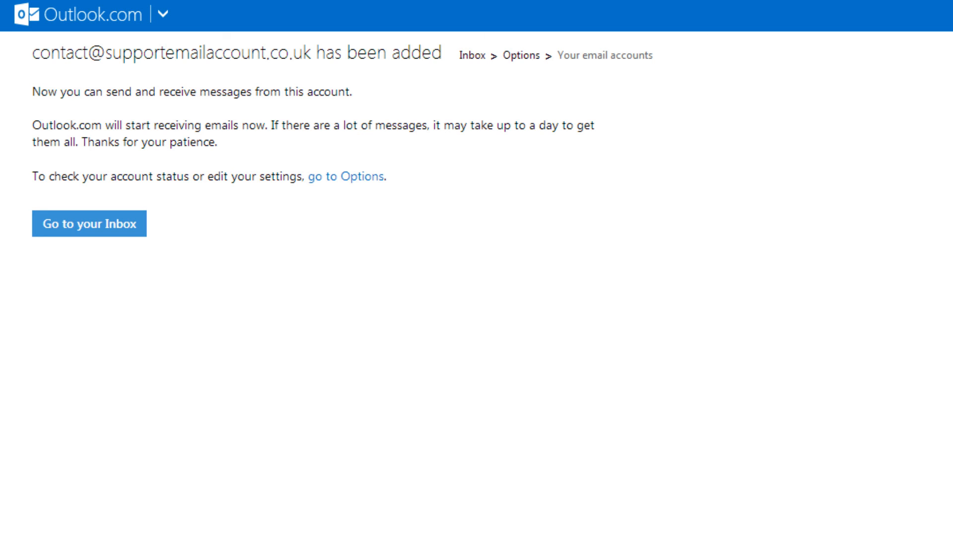
- From the Inbox, start a new message and list its From addresses, including Contact
click(73, 232)
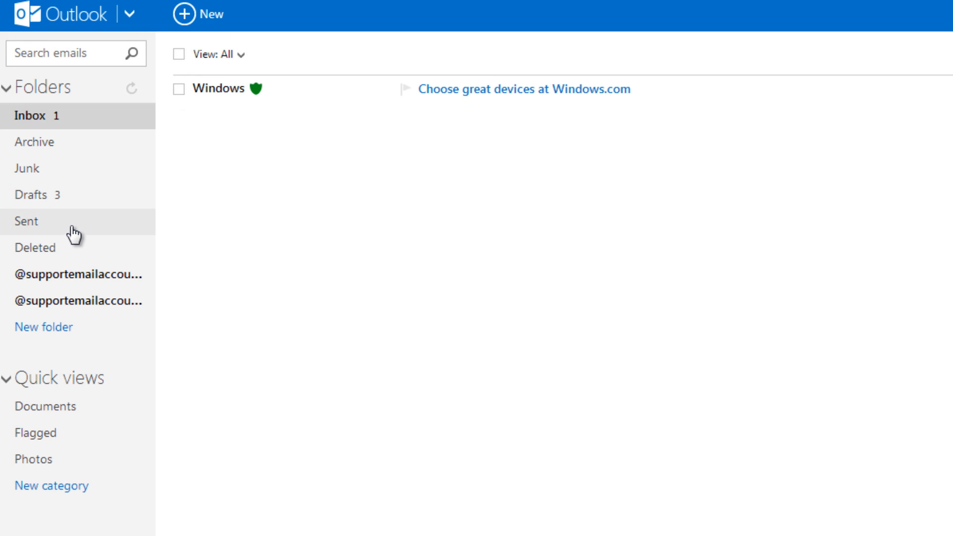
click(190, 22)
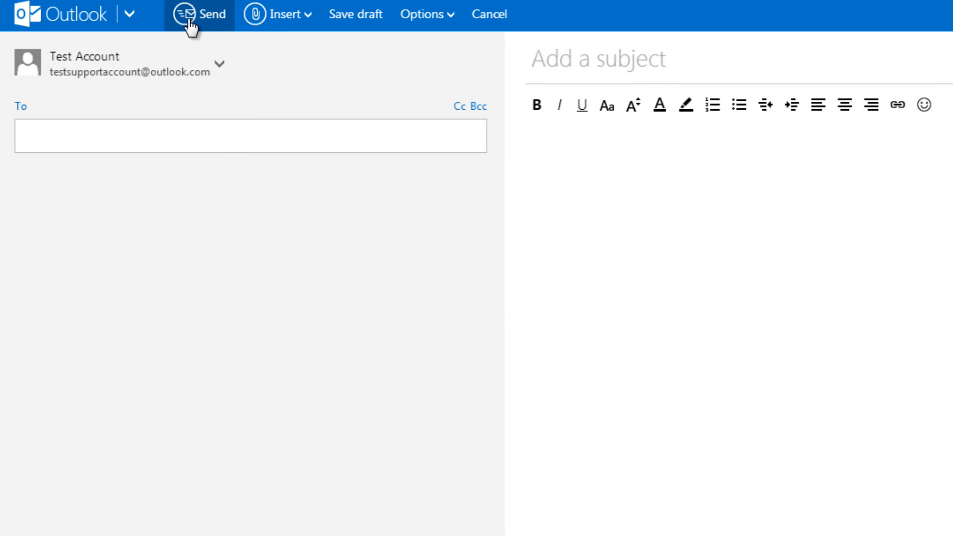
click(219, 66)
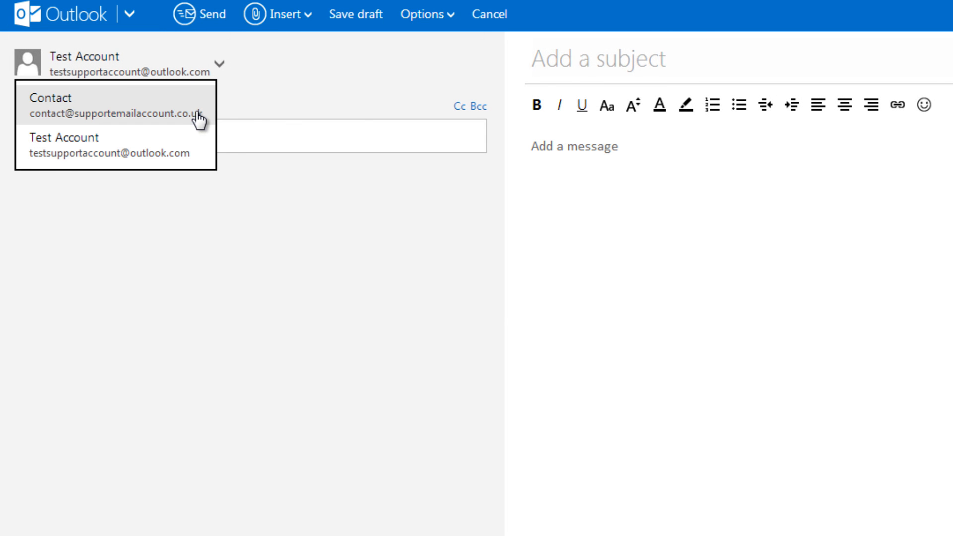